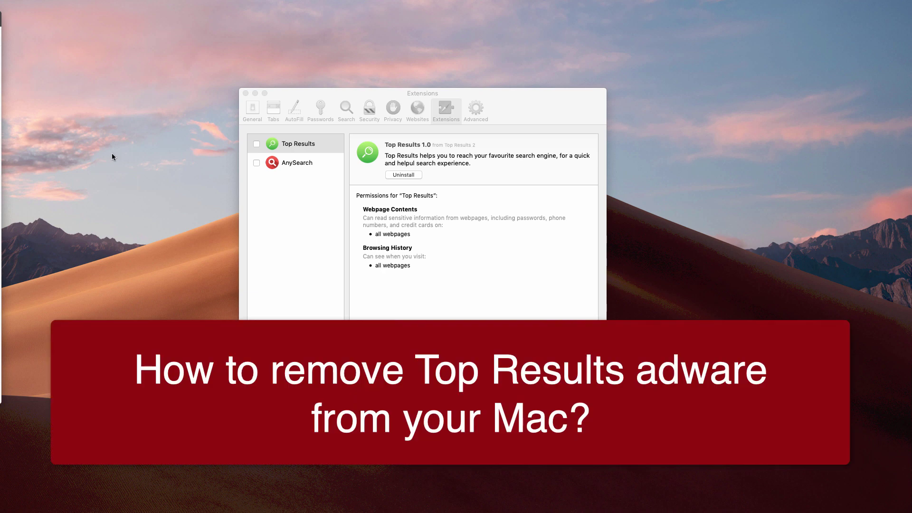
Bring Safari Preferences forward, shift it right, view General, then close and reopen Preferences.
left_click(343, 169)
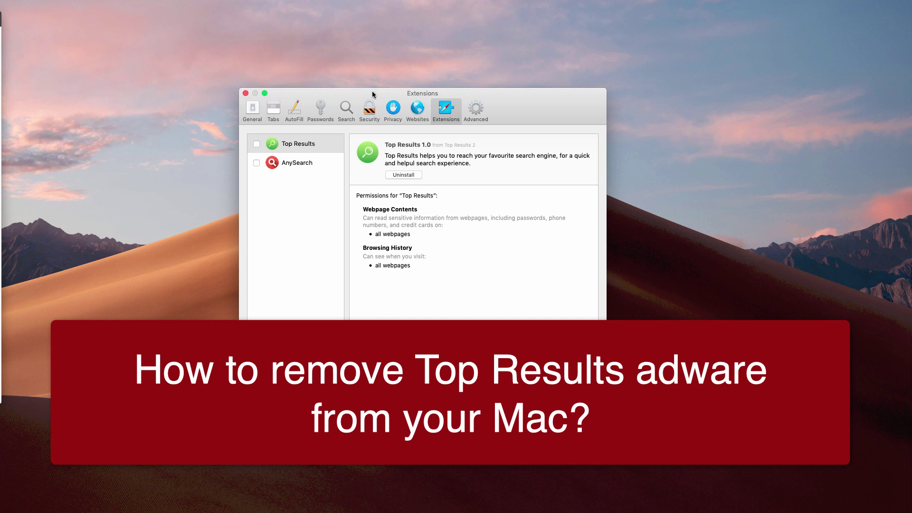
left_click_drag(372, 93, 382, 93)
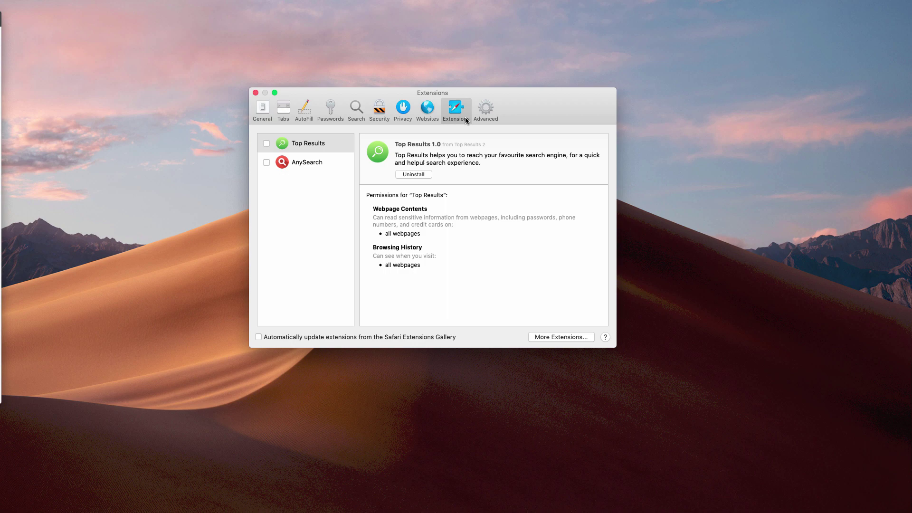
mouse_move(437, 92)
left_mouse_down()
mouse_move(472, 89)
mouse_move(451, 94)
left_mouse_up()
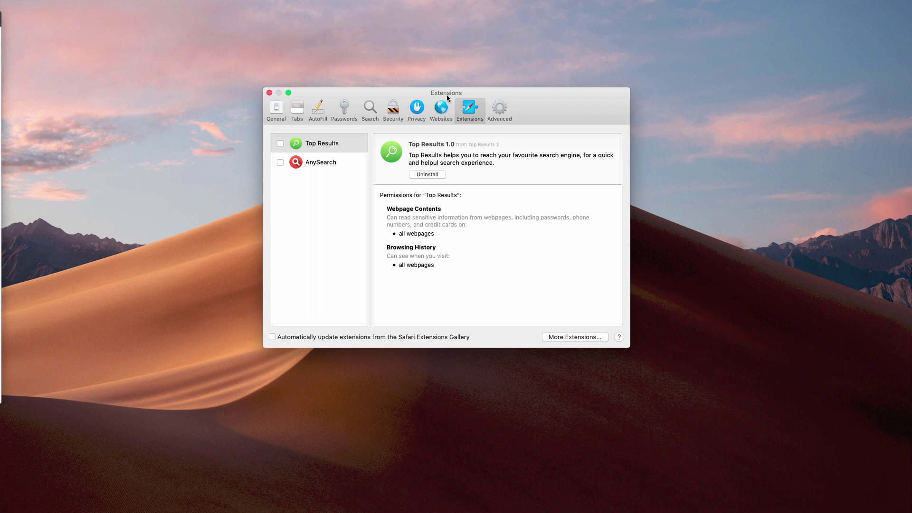
left_click(276, 109)
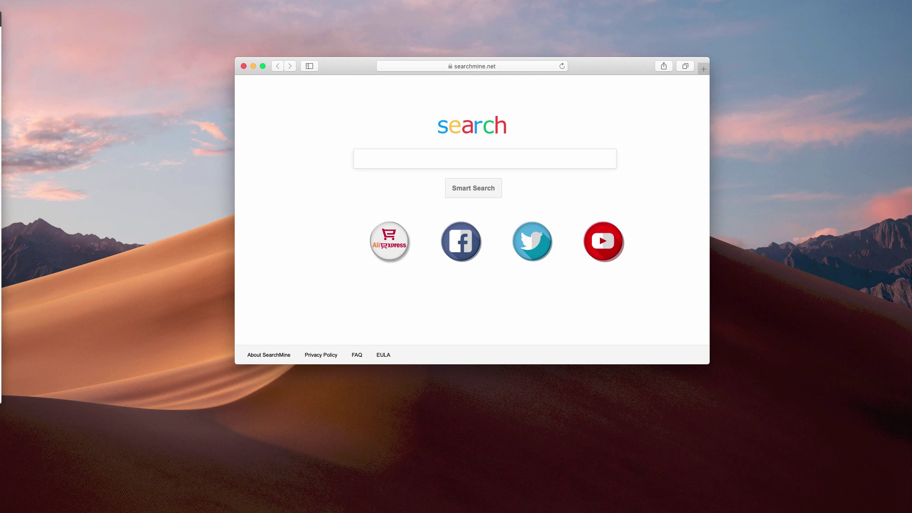
key("super+comma")
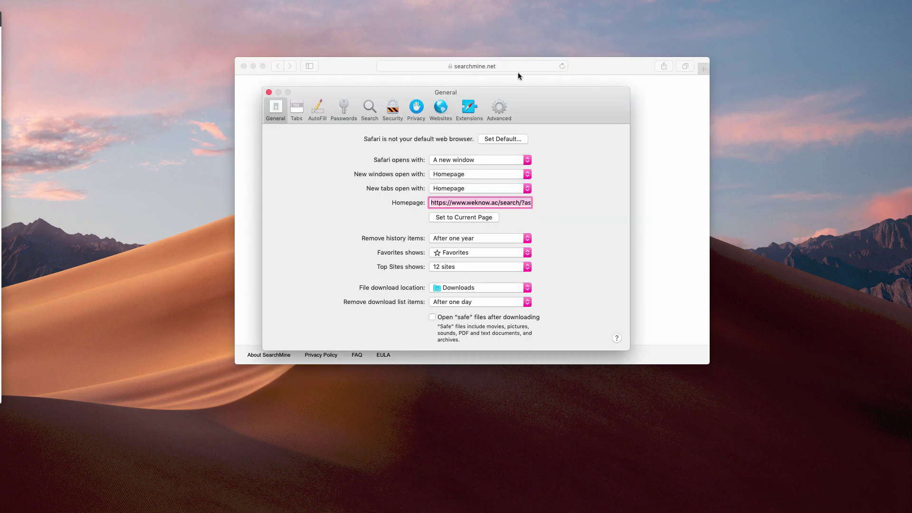
key("super+w")
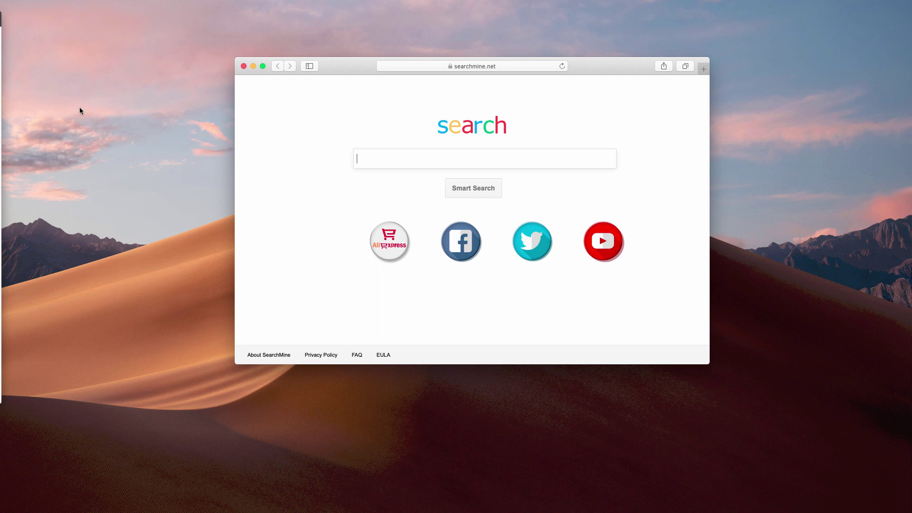
key("super+comma")
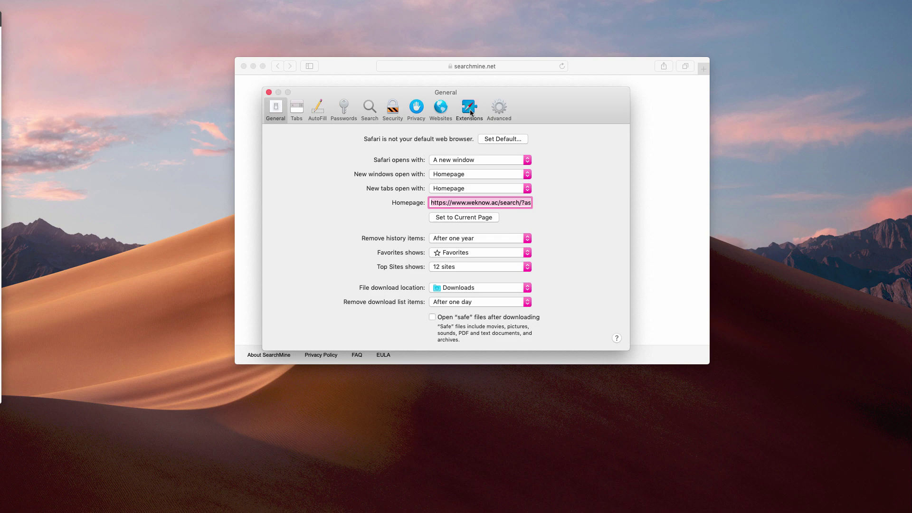
Enable the Top Results extension and attempt to uninstall it.
left_click(469, 110)
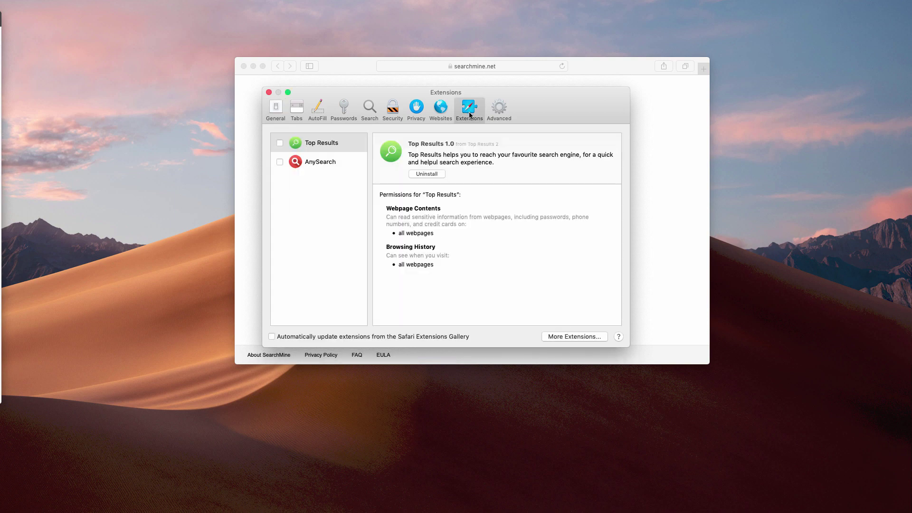
left_click(341, 147)
left_click(288, 143)
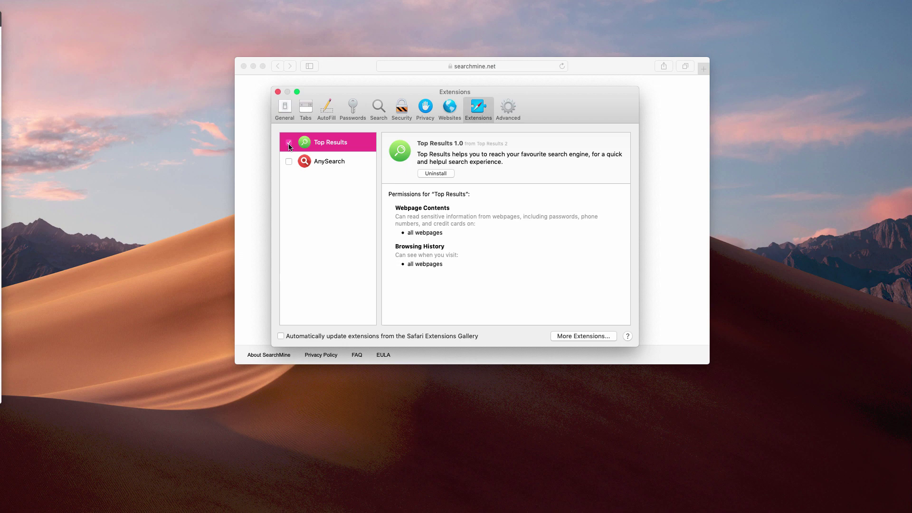
left_click(442, 174)
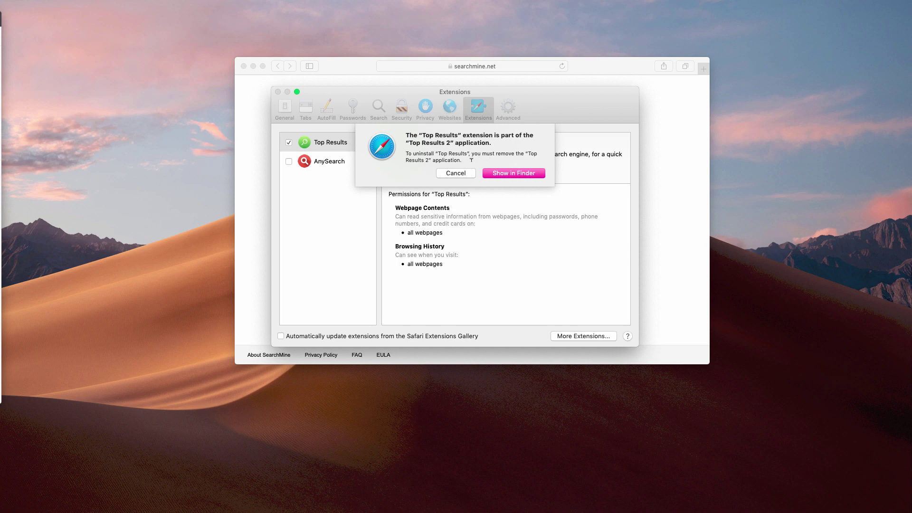
Dismiss the uninstall notice, search the Mac for 'top results', and select Top Results 2.app.
left_click(447, 174)
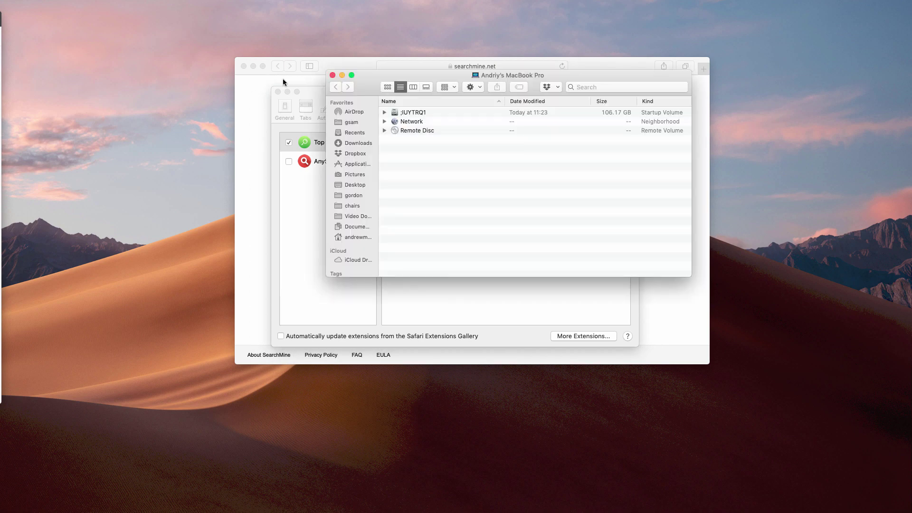
left_click(589, 87)
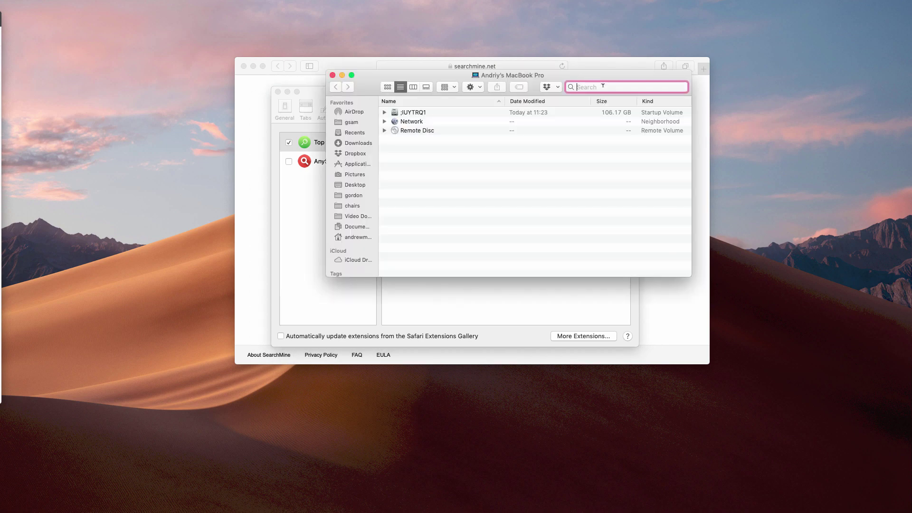
type("top results")
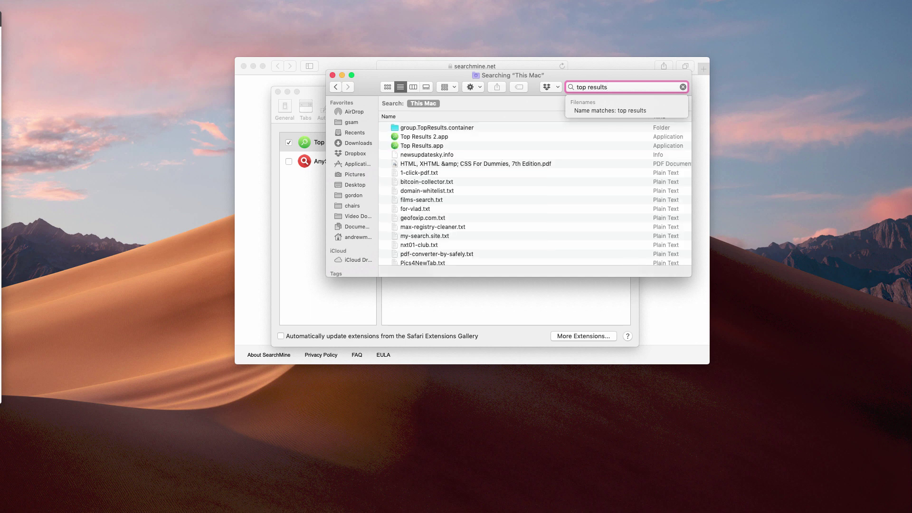
left_click(427, 145)
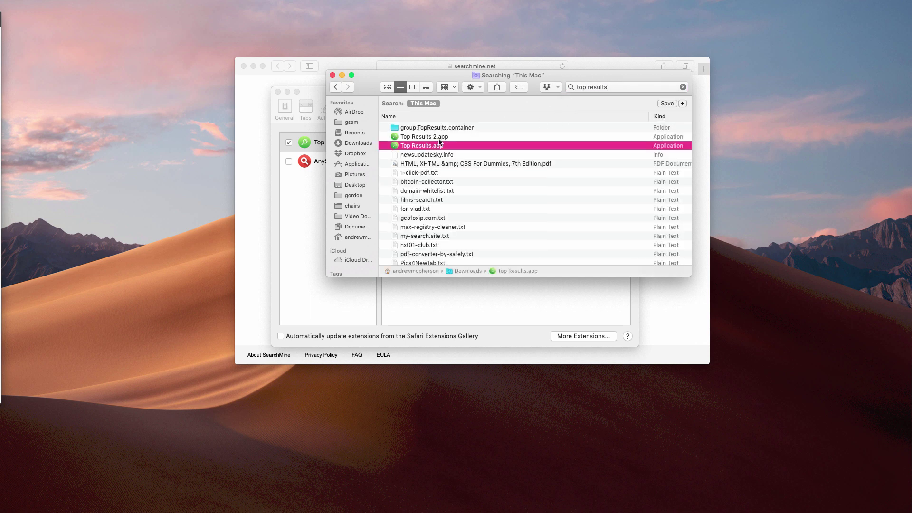
key("Up")
key("Down")
key("Up")
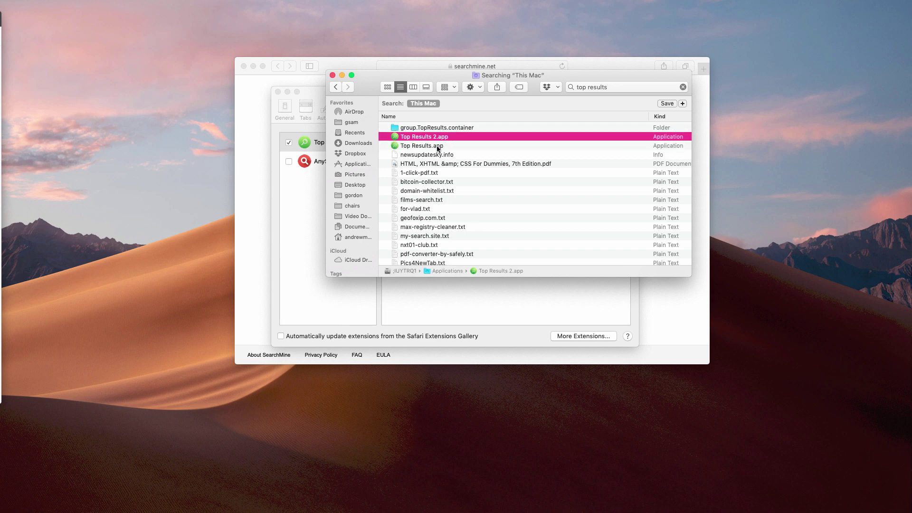
key("Down")
key("Up")
key("Down")
key("Up")
key("Down")
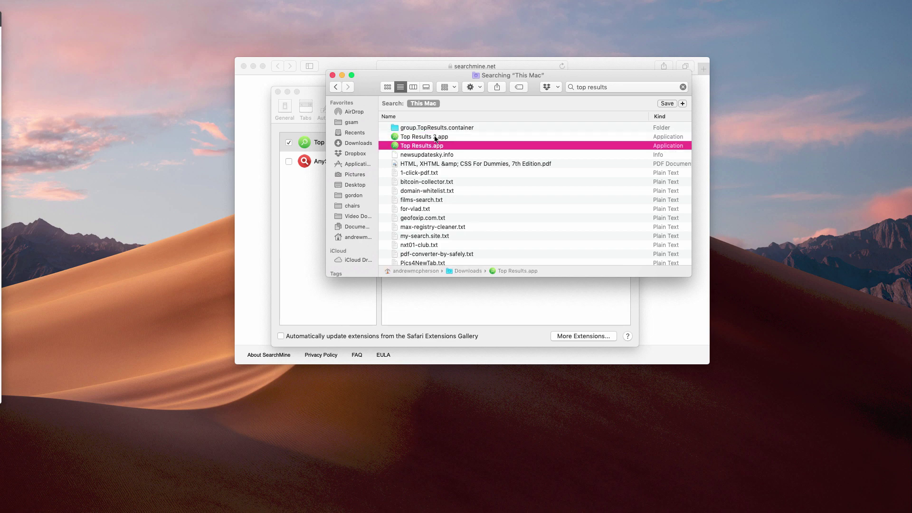
key("Up")
Try trashing Top Results 2.app and Top Results.app, dismiss both refusals, and close the search window.
right_click(435, 136)
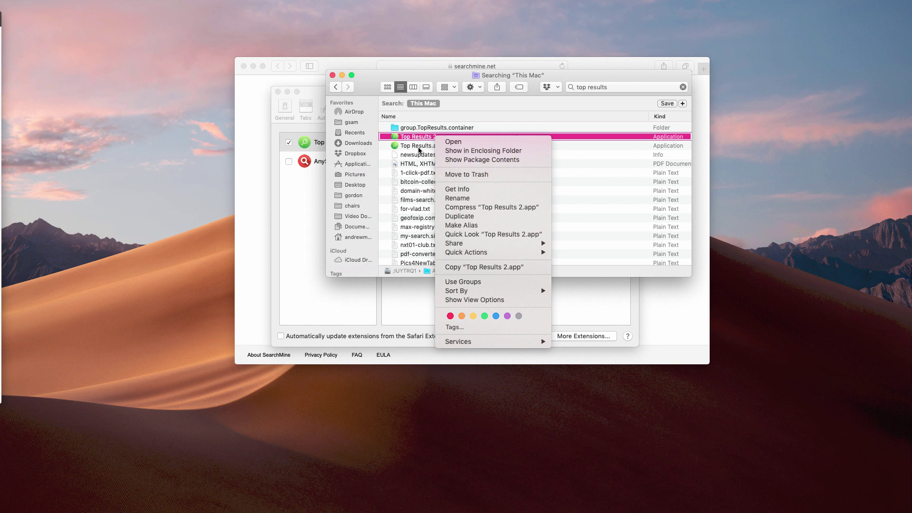
left_click(480, 175)
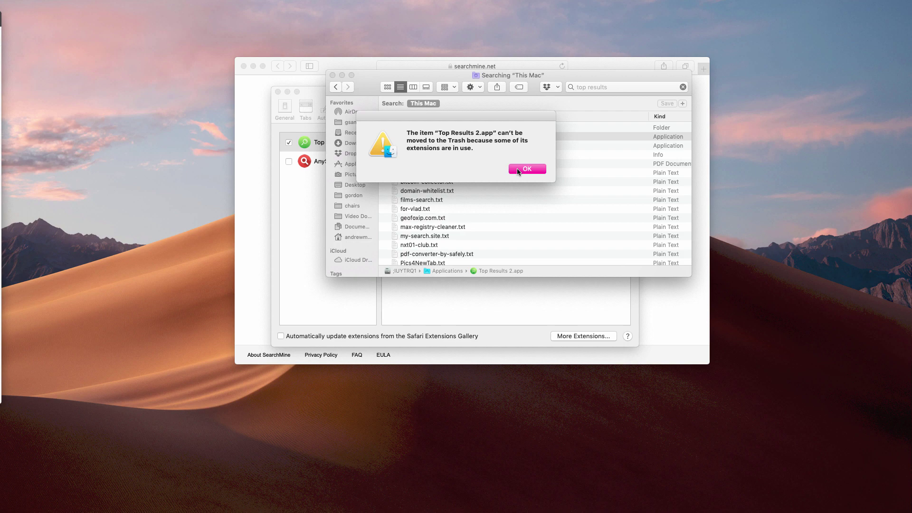
left_click(519, 170)
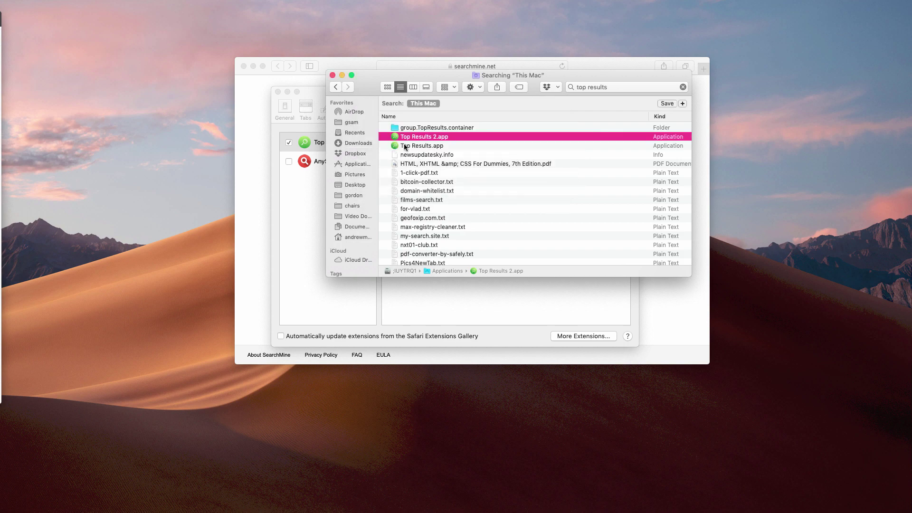
right_click(409, 145)
left_click(460, 183)
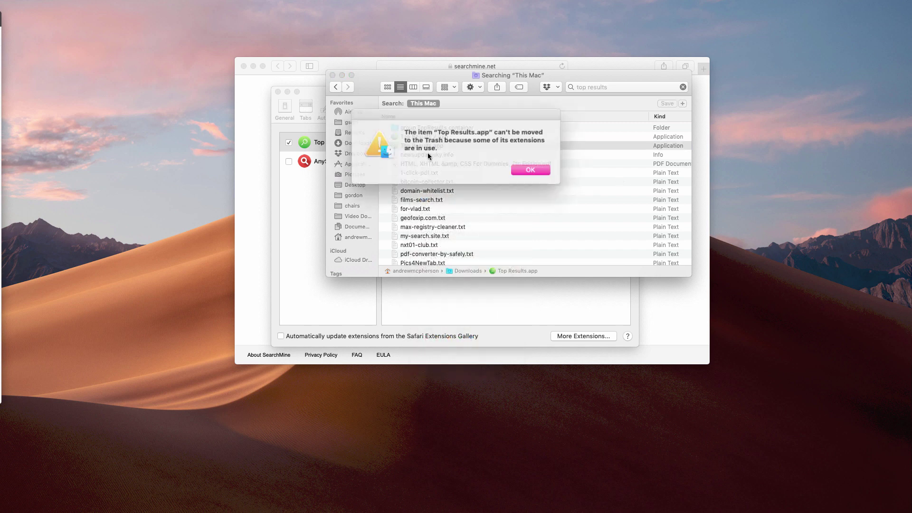
left_click(529, 171)
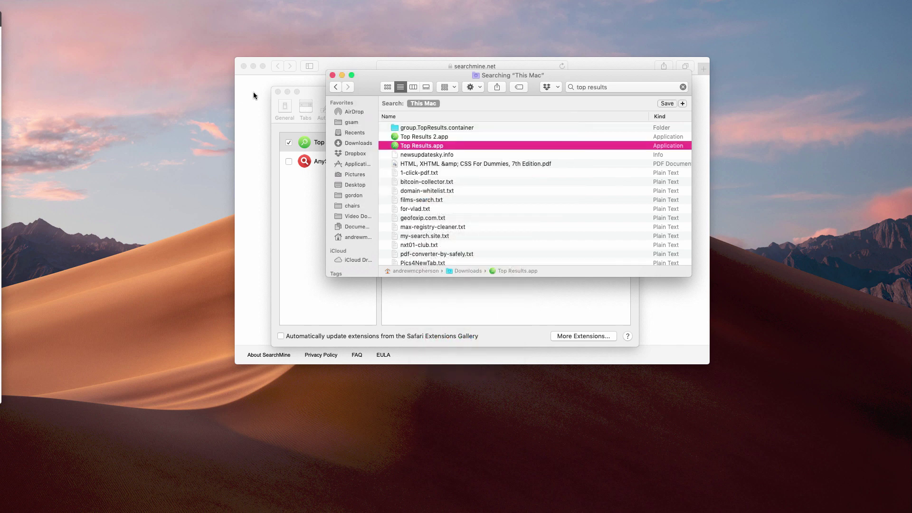
left_click(332, 75)
left_click(345, 254)
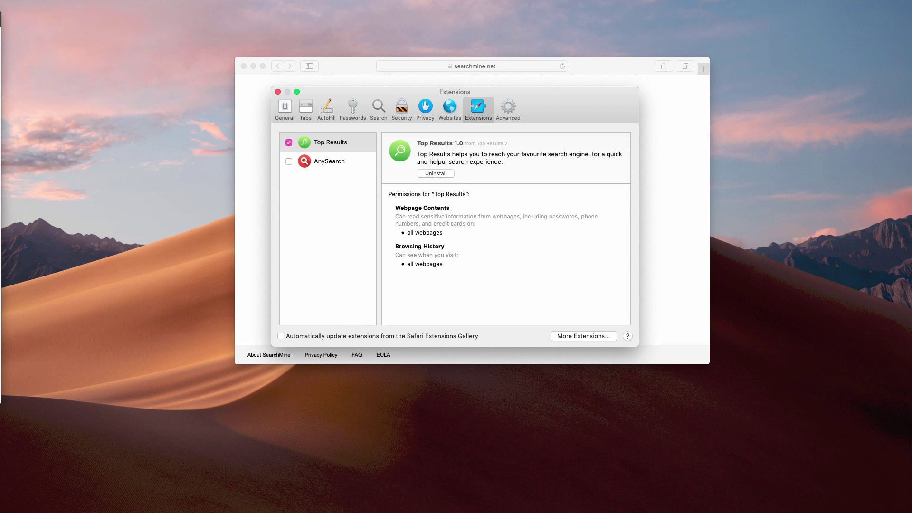
Review running apps in Force Quit Applications, close it, and nudge the Extensions window left.
key("cmd+alt+Escape")
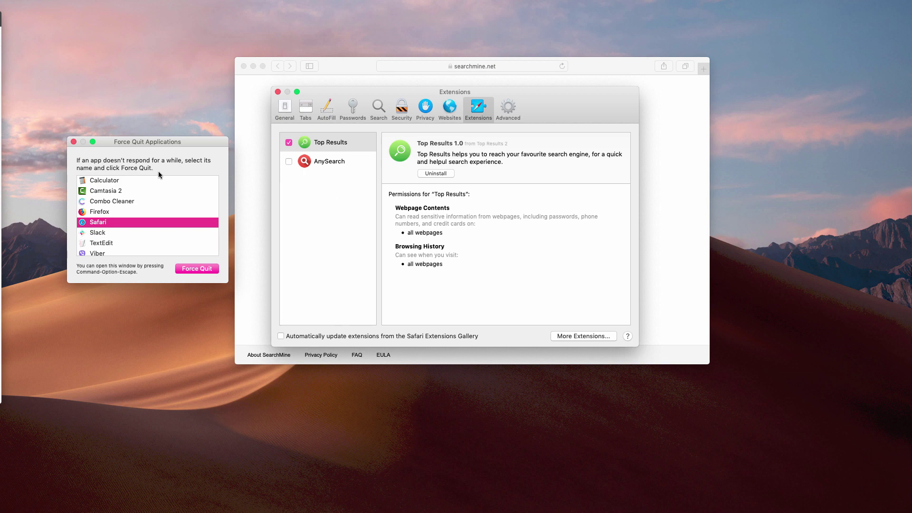
scroll(152, 227, "down", 1)
left_click_drag(159, 145, 182, 135)
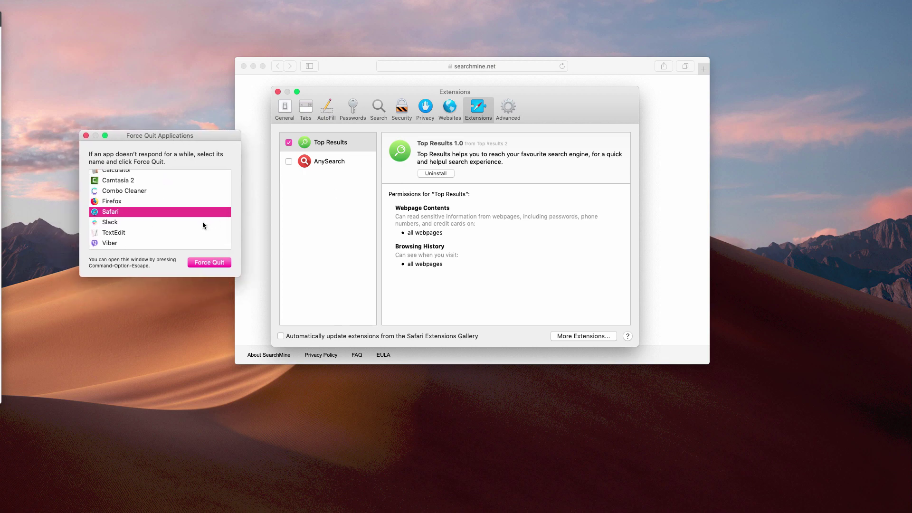
scroll(189, 220, "up", 1)
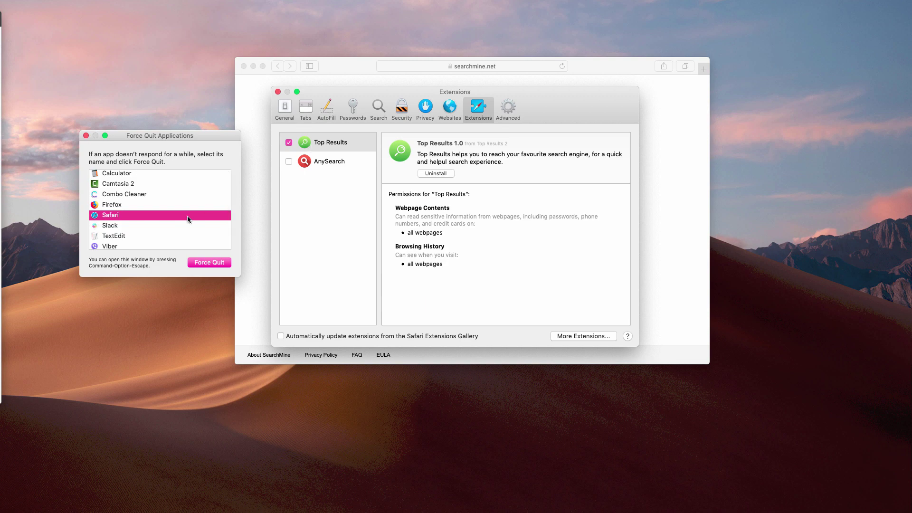
left_click(86, 135)
left_click_drag(283, 100, 281, 101)
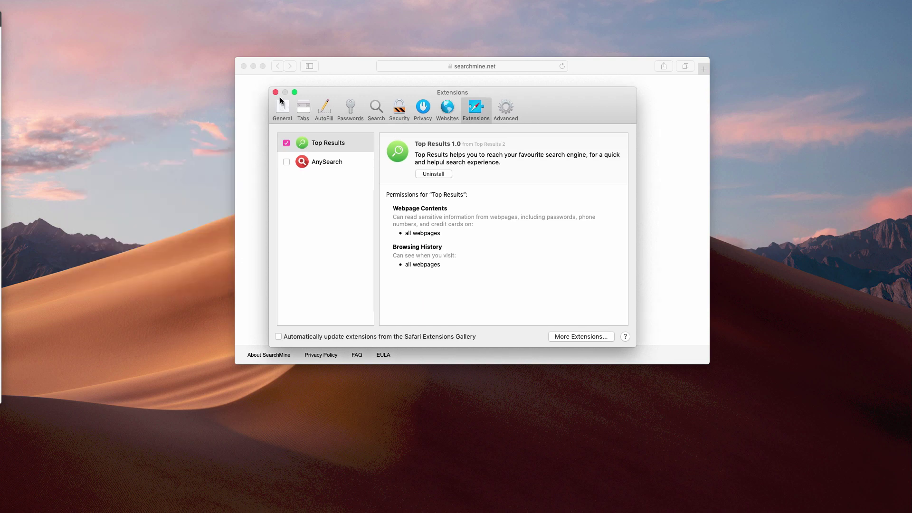
Close the Extensions preferences and load combocleaner.com in Safari's address bar.
left_click(275, 93)
left_click(431, 66)
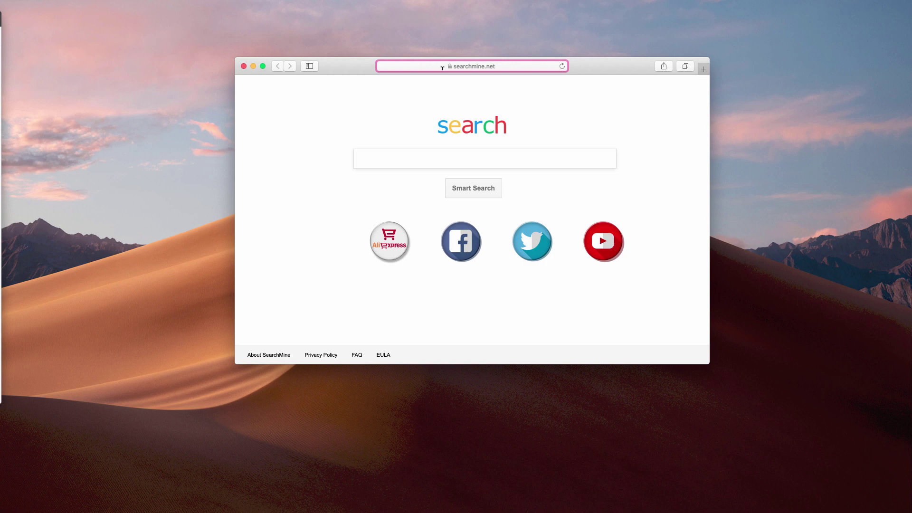
type("combocleaner.com")
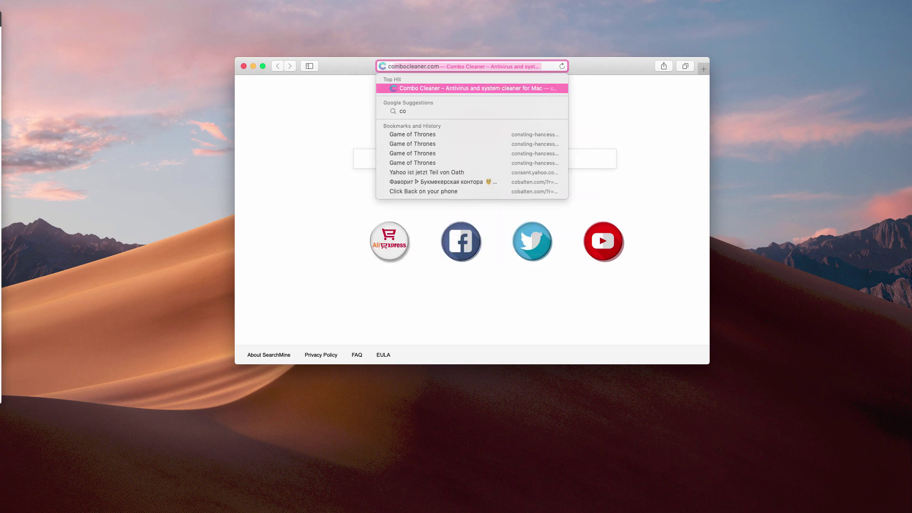
key("Return")
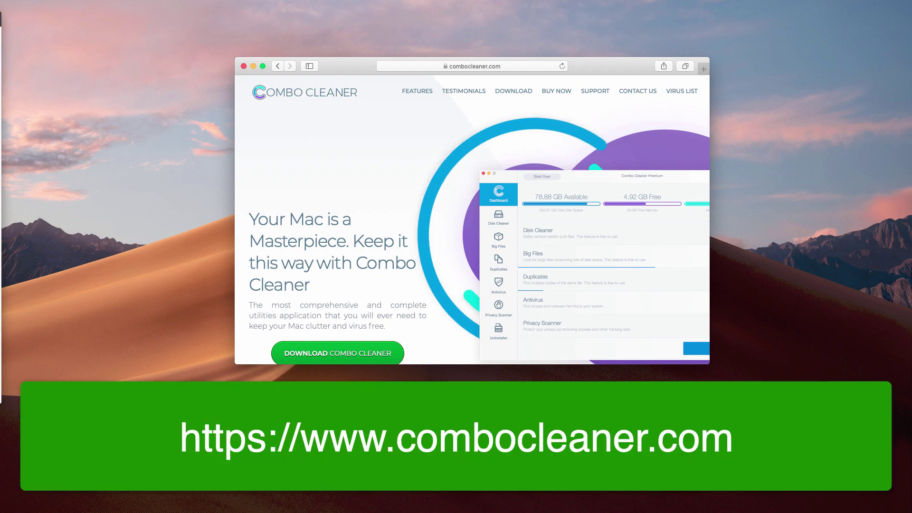
left_click(480, 67)
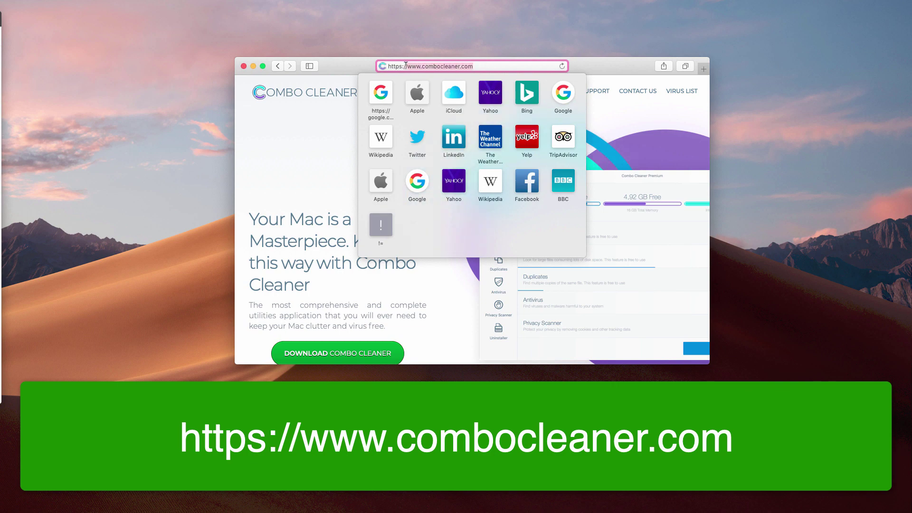
left_click(282, 354)
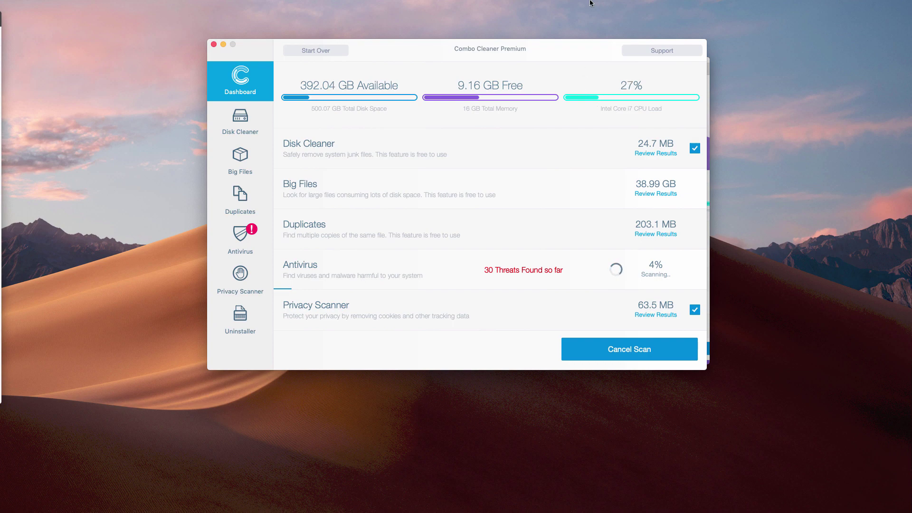
Watch the Antivirus Quick Scan progress until it reports 34 threats.
left_click(241, 232)
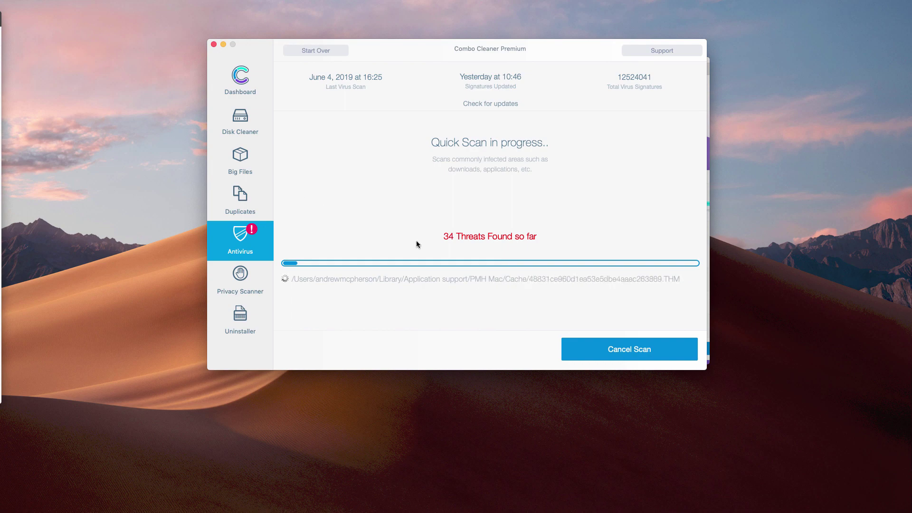
Open the list of 34 detected threats and scroll through it.
left_click(627, 358)
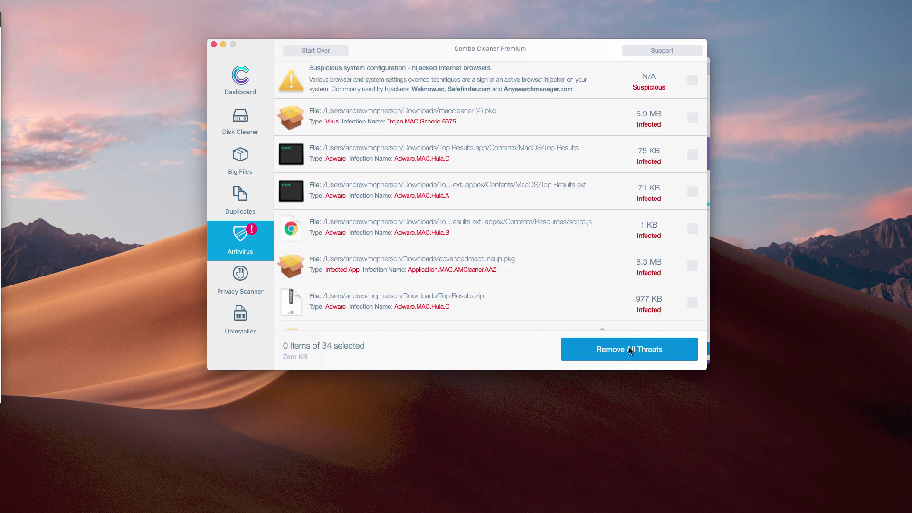
scroll(451, 190, "down", 1)
scroll(478, 186, "down", 5)
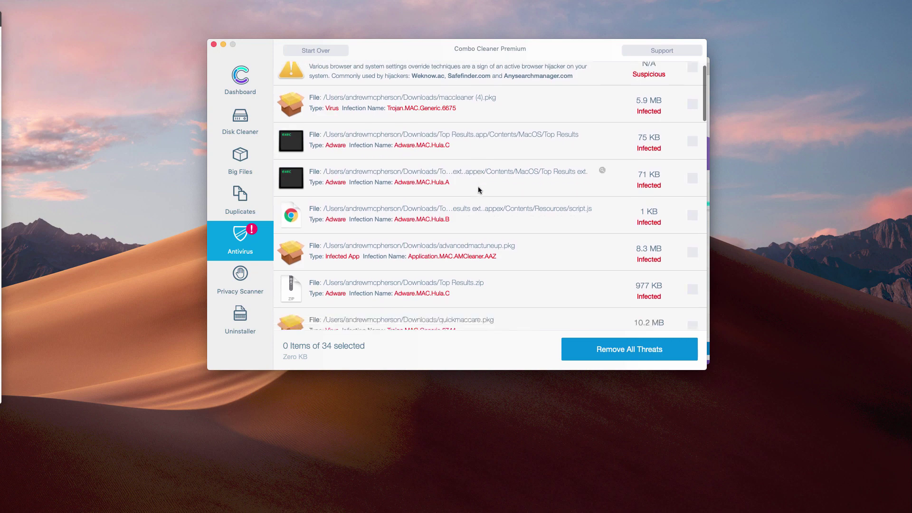
scroll(478, 188, "down", 15)
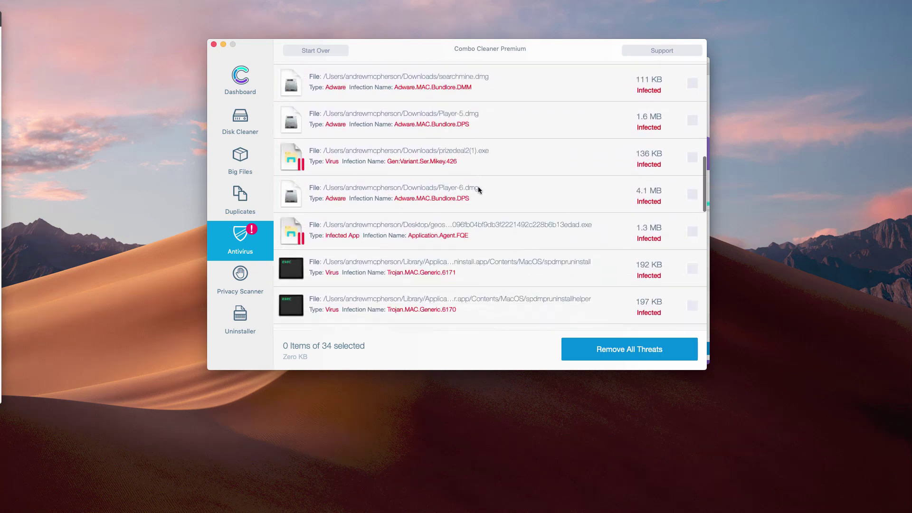
scroll(478, 189, "up", 10)
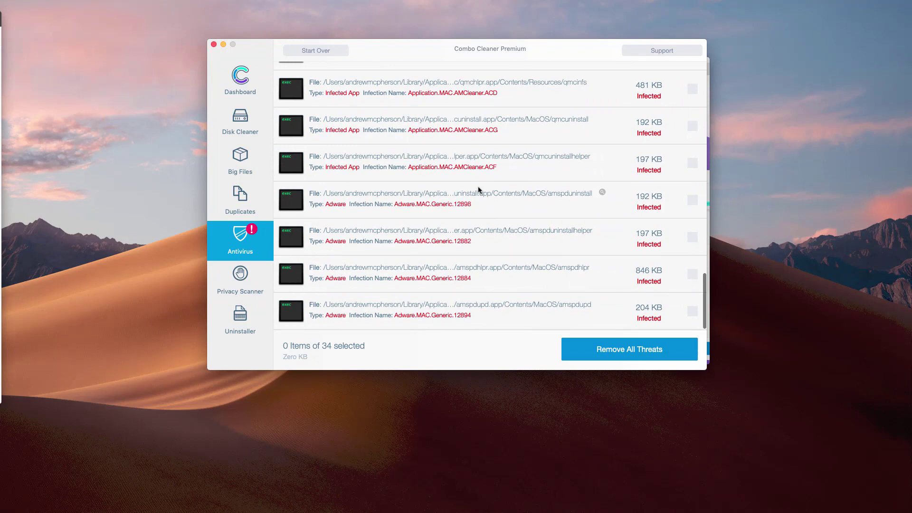
scroll(478, 190, "up", 5)
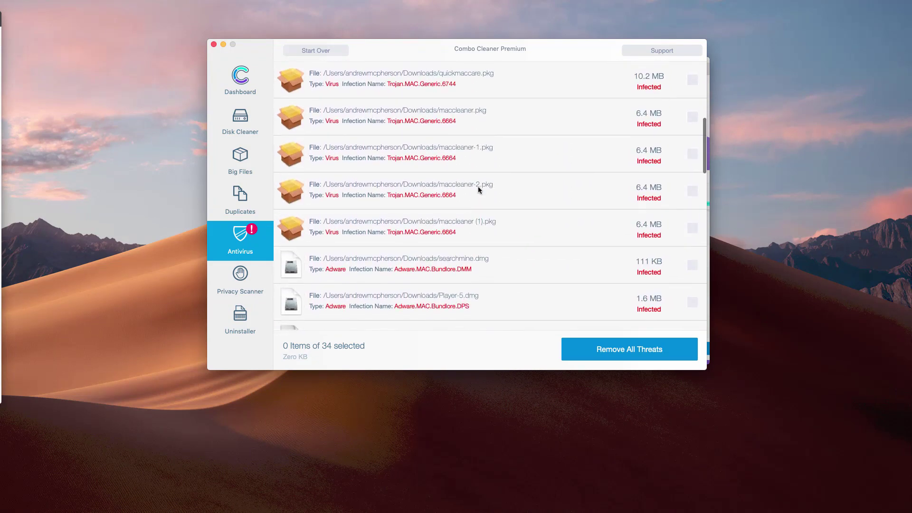
scroll(478, 187, "down", 1)
scroll(478, 187, "up", 6)
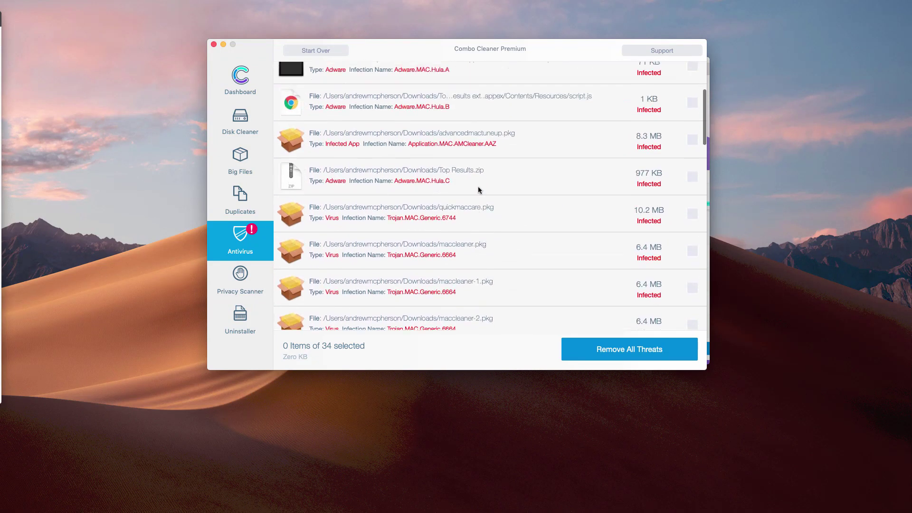
scroll(468, 204, "up", 1)
Mark Top Results.zip for removal, leaving Top Results.app unmarked.
left_click(465, 221)
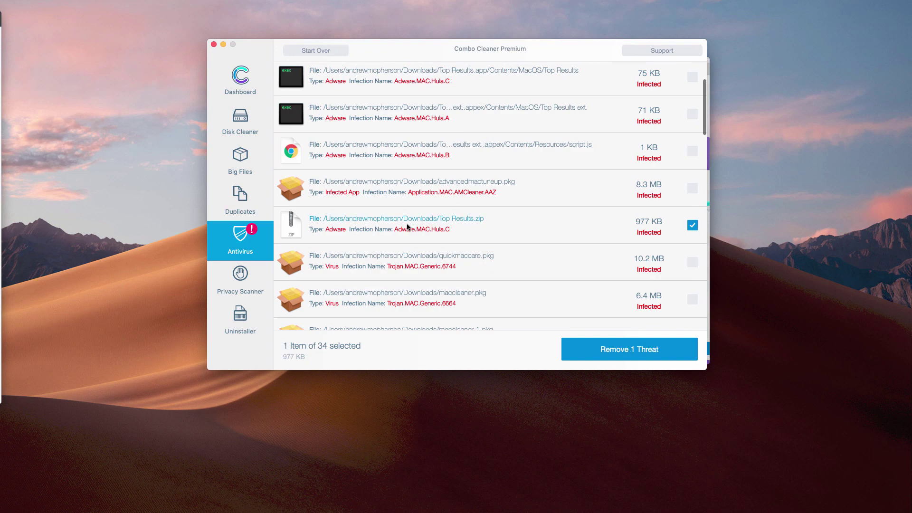
scroll(472, 229, "up", 3)
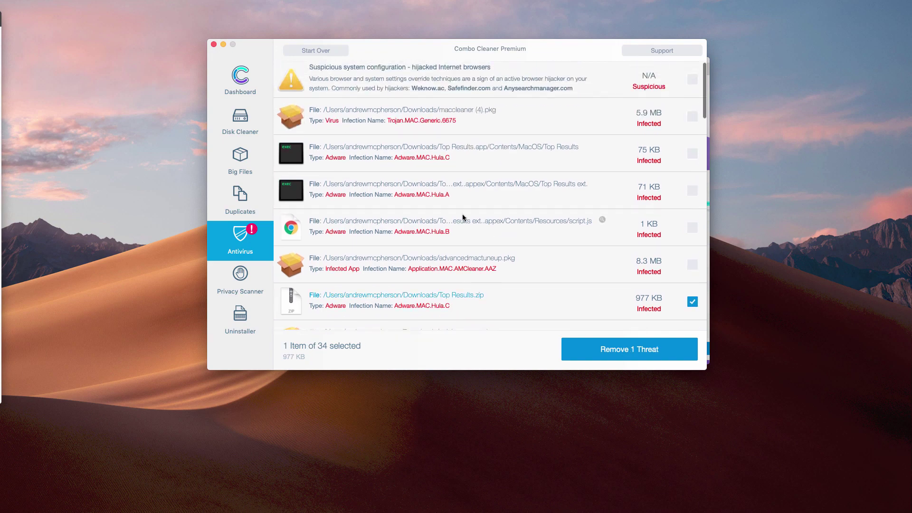
left_click(473, 155)
left_click(434, 152)
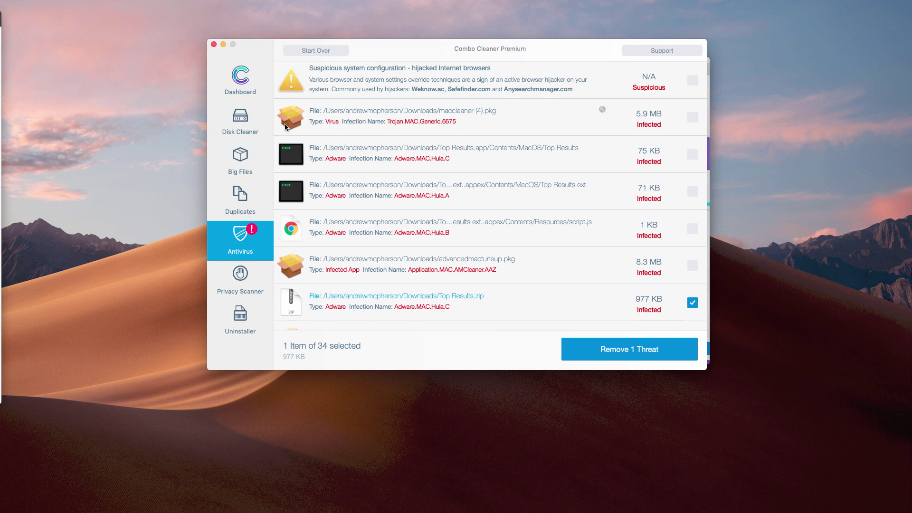
Return to the antivirus scan options and launch a new Quick Scan.
left_click(321, 52)
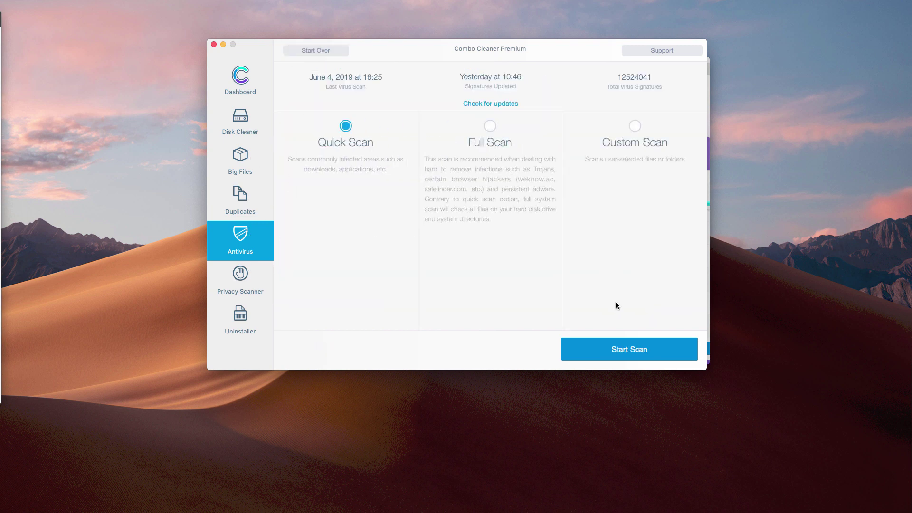
left_click(606, 344)
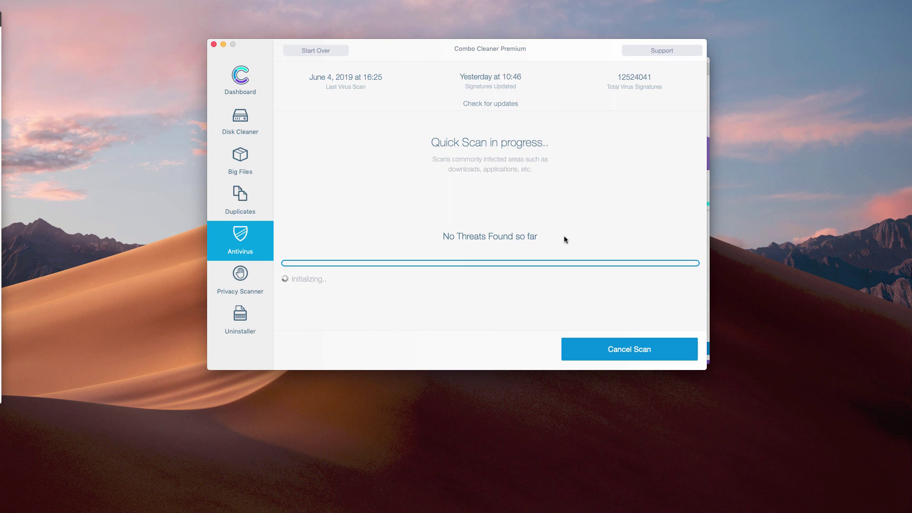